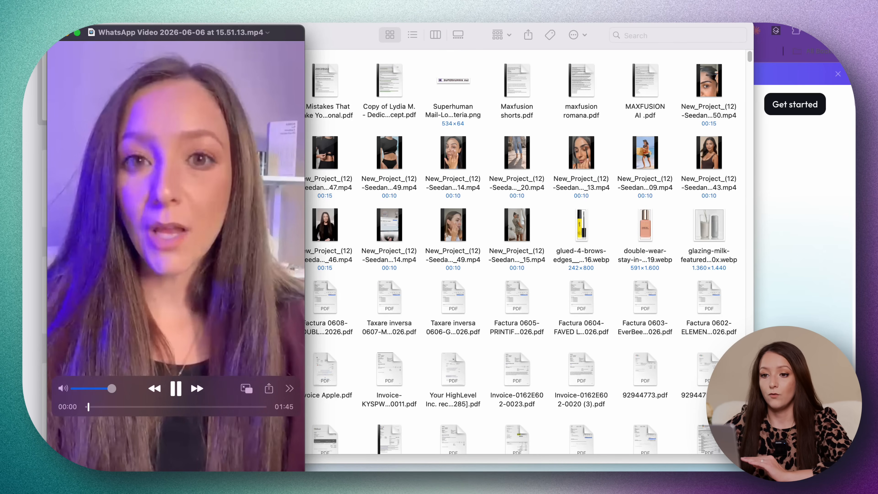
Play and pause the raw WhatsApp talking-head video to review the footage.
key(space)
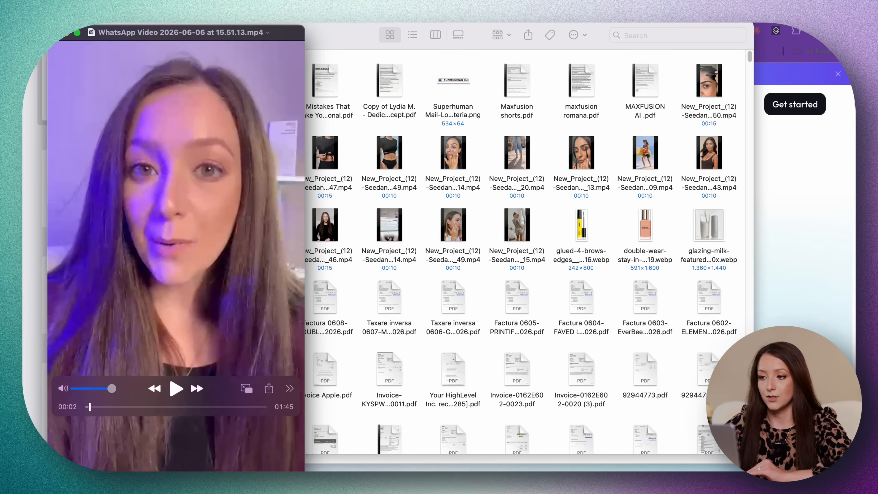
key(space)
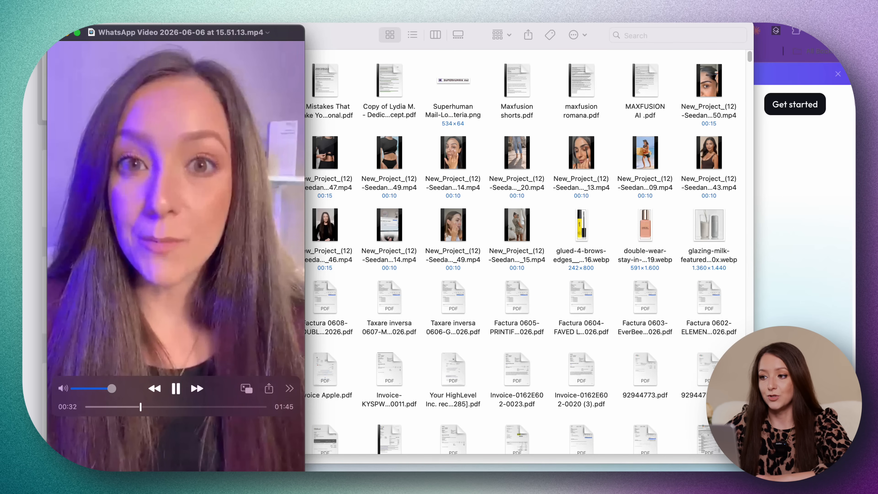
key(space)
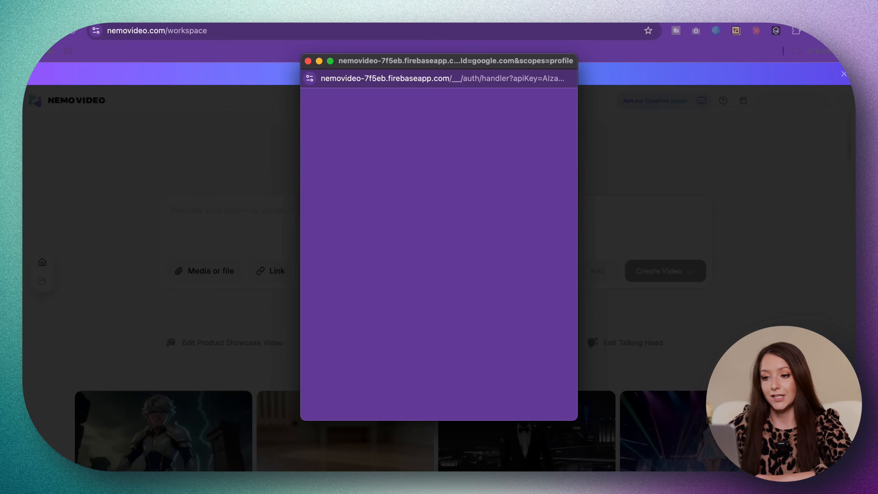
Sign in to NemoVideo with the Google account and submit the talking-head video for analysis.
click(398, 325)
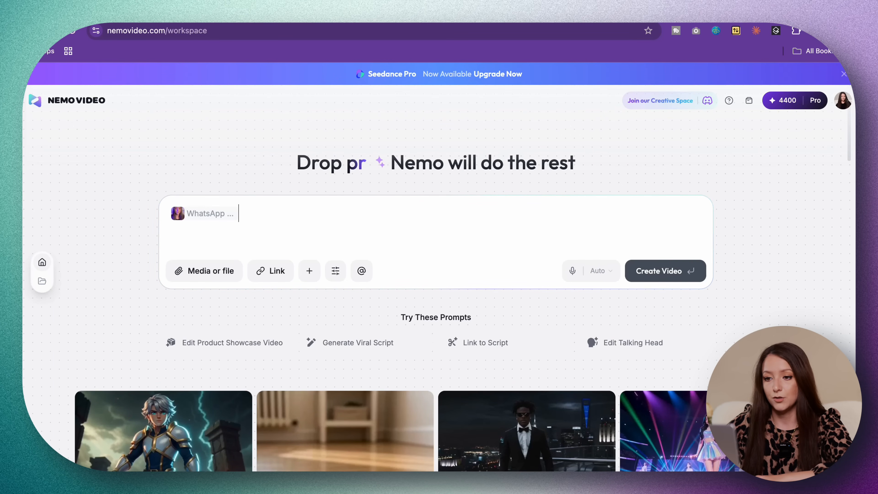
key(Return)
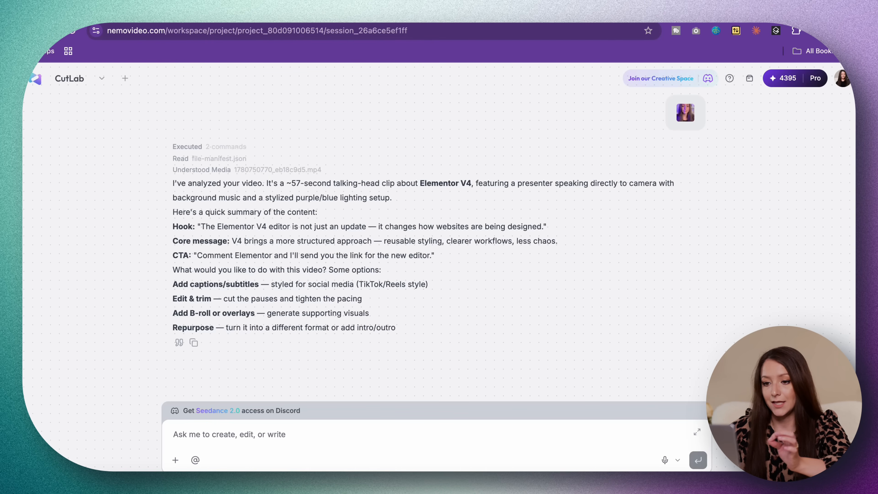
Review the hook, core message, CTA and suggested options in the assistant's video analysis.
drag(200, 227, 547, 227)
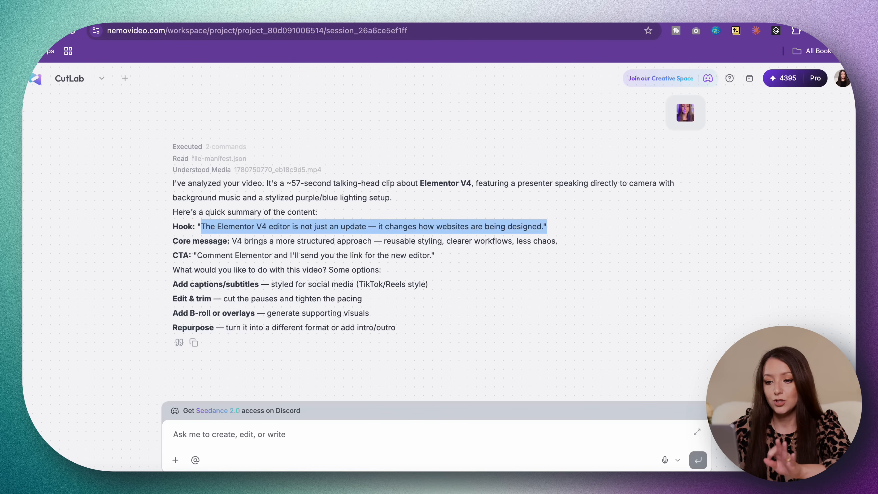
click(549, 229)
drag(186, 242, 488, 241)
click(489, 242)
drag(178, 255, 358, 256)
click(358, 256)
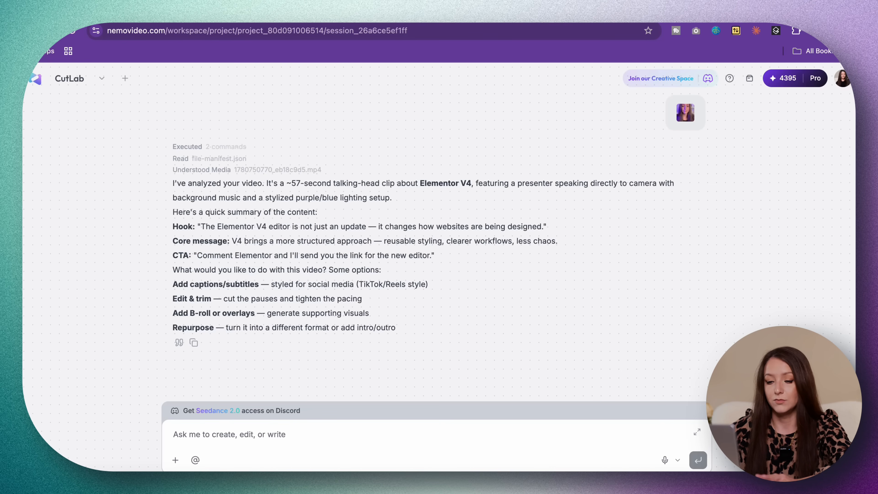
drag(198, 269, 381, 270)
click(381, 271)
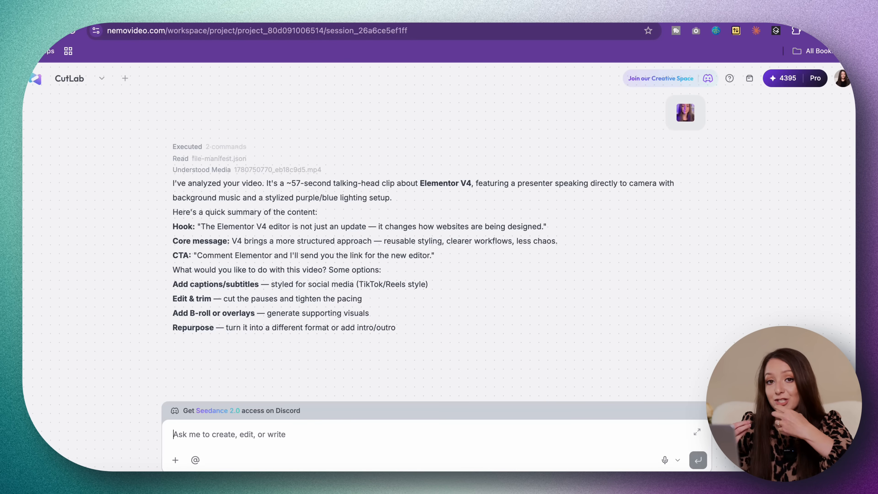
Ask the assistant to "cut the pauses and tighten the pacing", and review its other suggested editing options.
text(cut the pause)
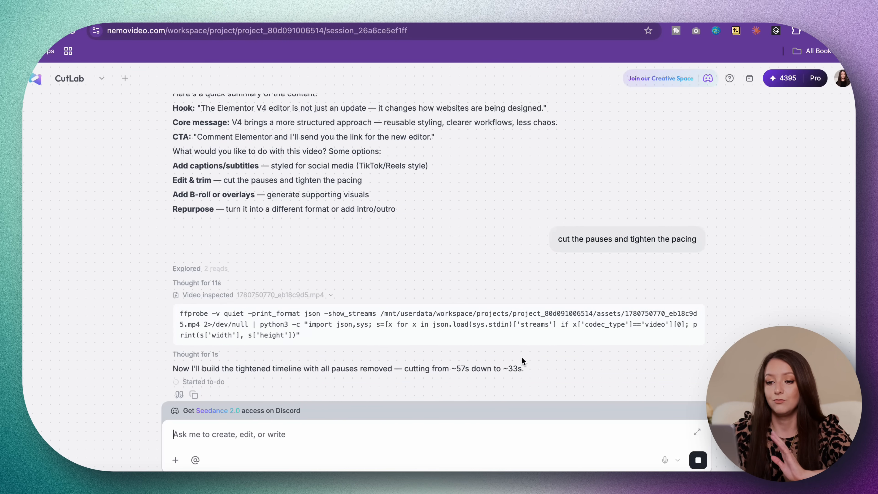
scroll(521, 356, up, 4)
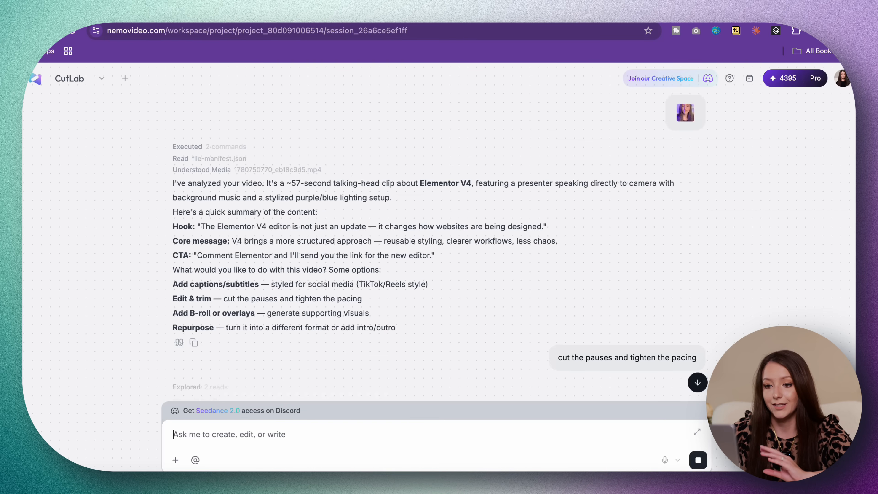
drag(173, 285, 350, 327)
click(173, 299)
click(173, 312)
click(173, 328)
click(350, 328)
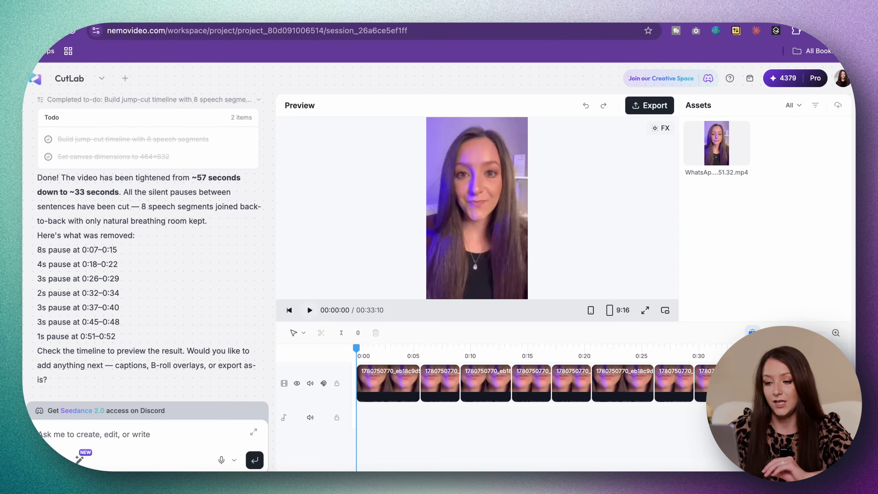
Play the tightened edit in the preview with the volume raised.
key(space)
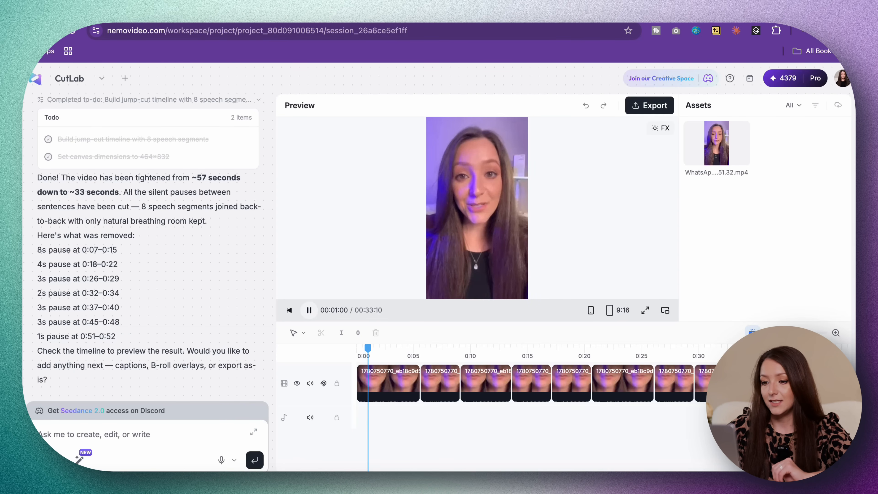
key(XF86AudioRaiseVolume)
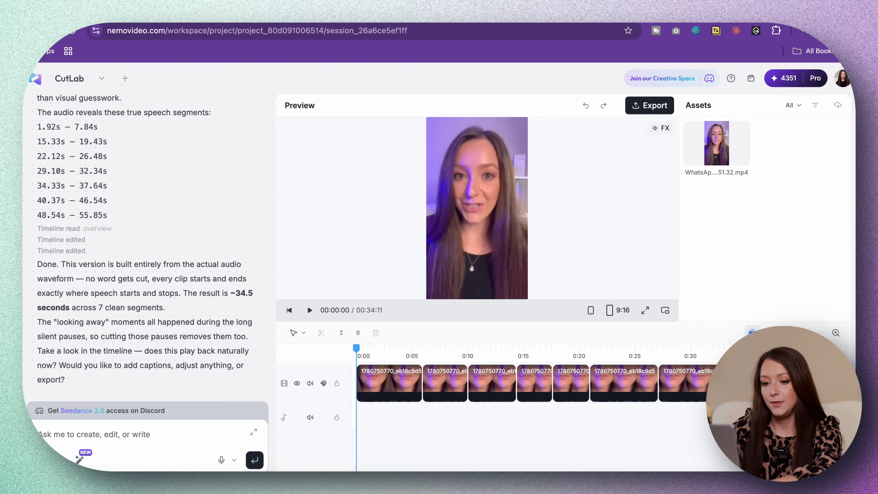
Ask the assistant to "add b-roll that supports the message" and play the updated timeline.
text(b)
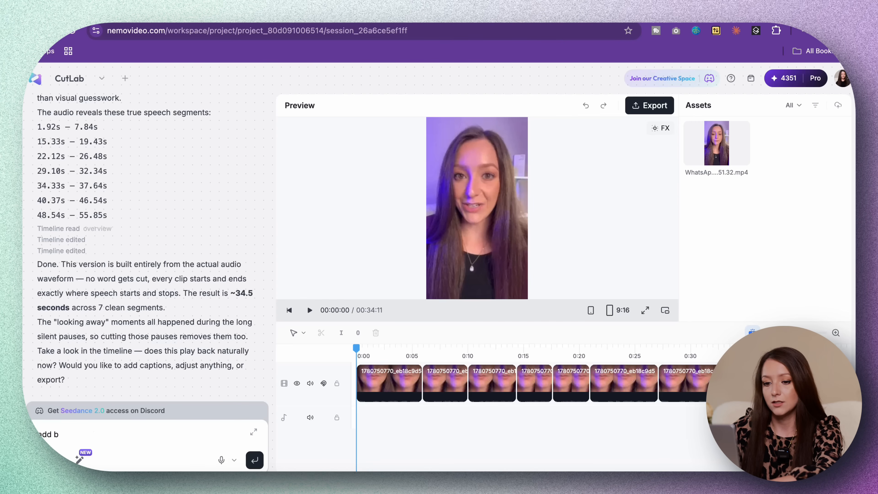
text(-roll that supports the message)
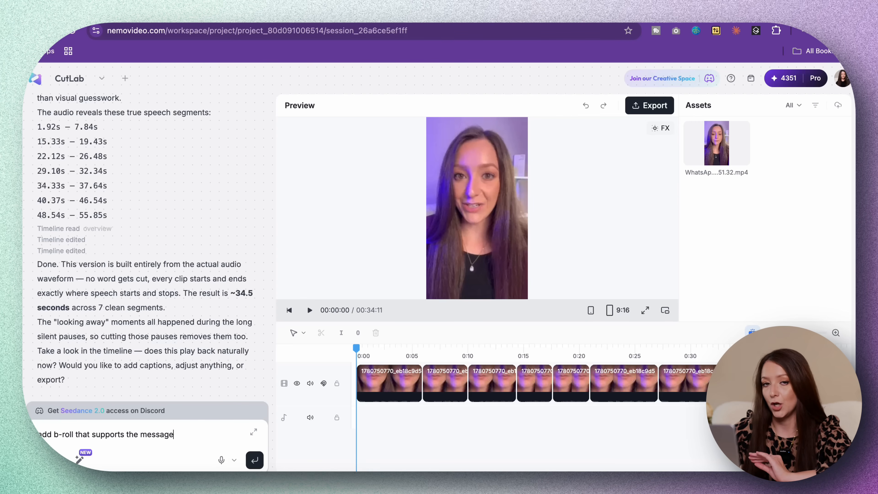
key(Return)
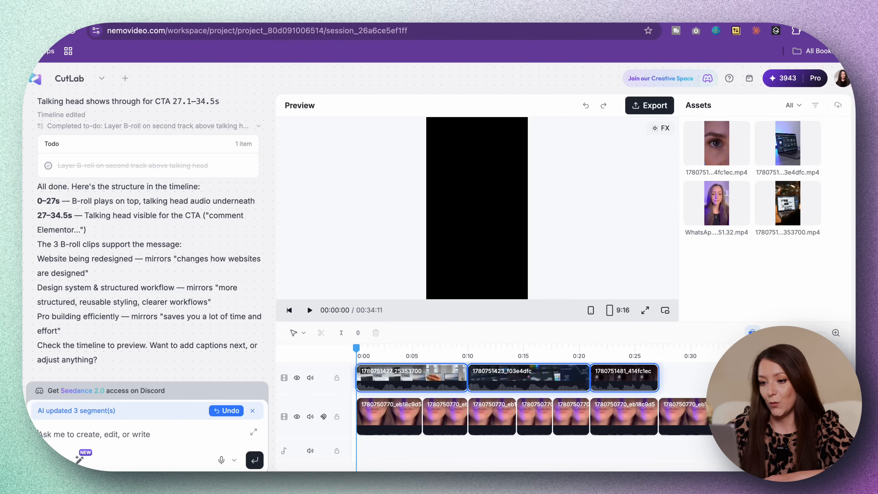
key(space)
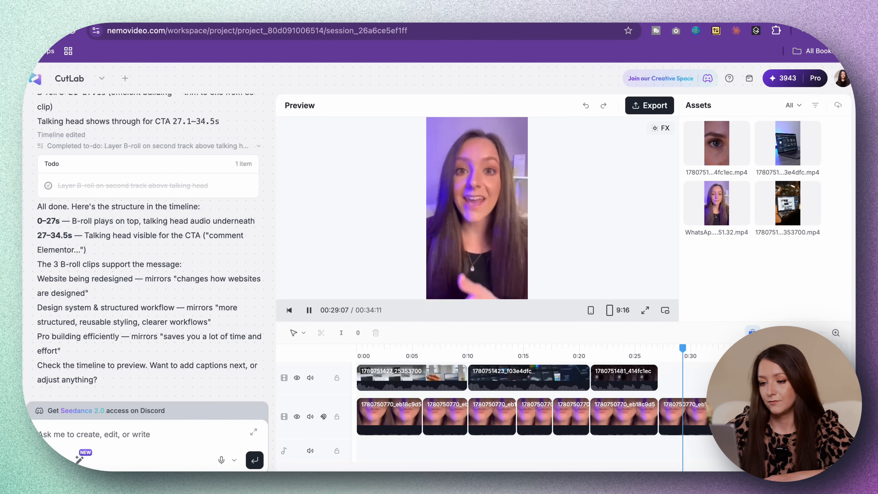
Split the first b-roll clip at 00:02:24 and delete its remaining second part.
click(387, 378)
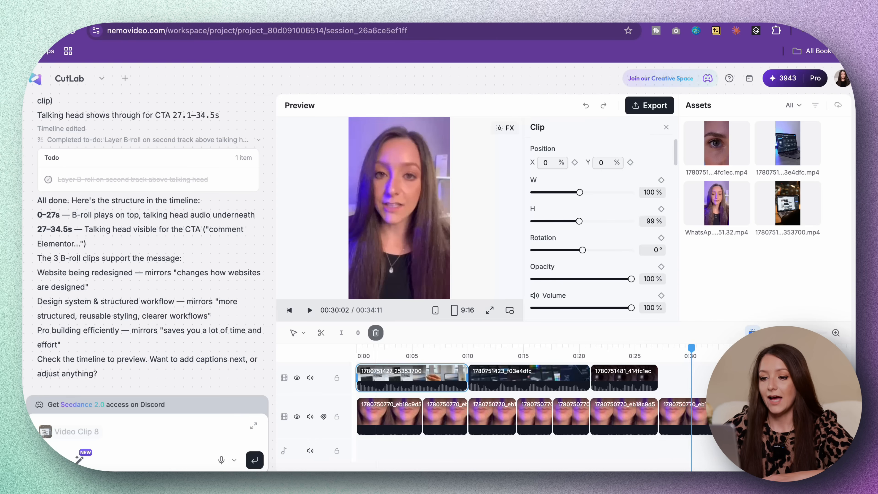
drag(386, 348, 389, 348)
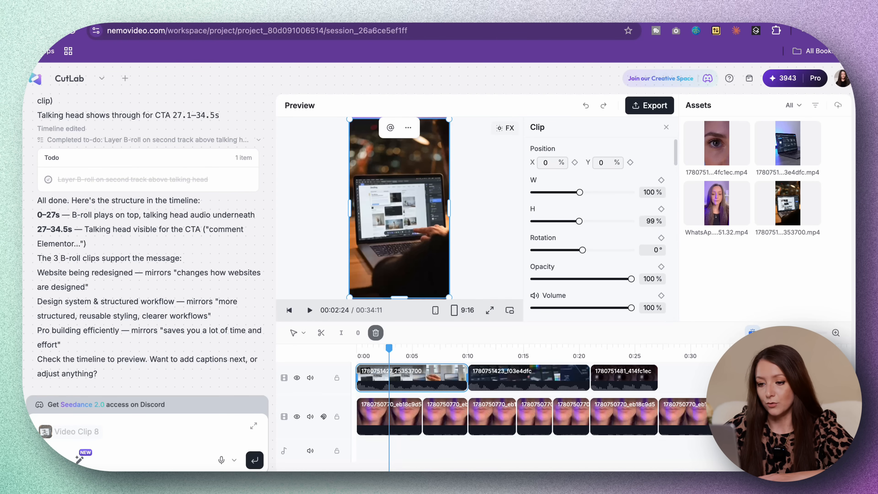
click(321, 333)
click(429, 377)
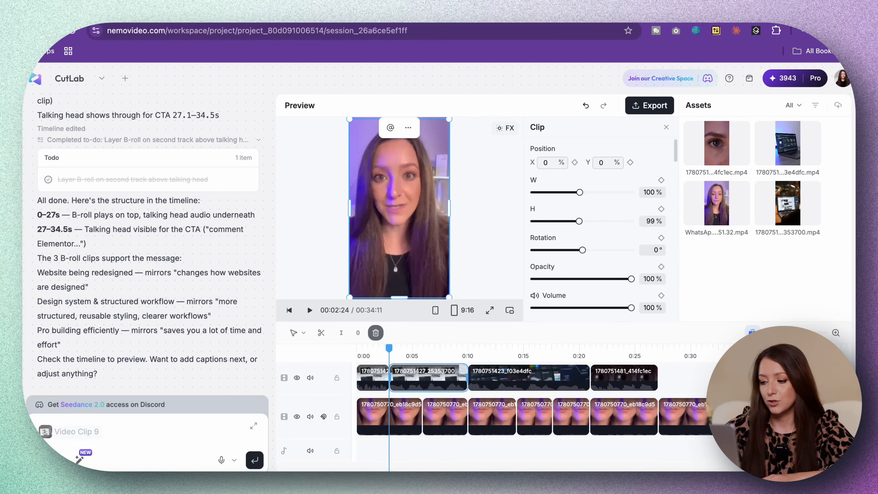
key(Delete)
Trim the third b-roll clip to start at about 0:23 and shorten the second to about 0:14–0:17.
click(449, 377)
drag(546, 378, 617, 378)
drag(460, 378, 491, 378)
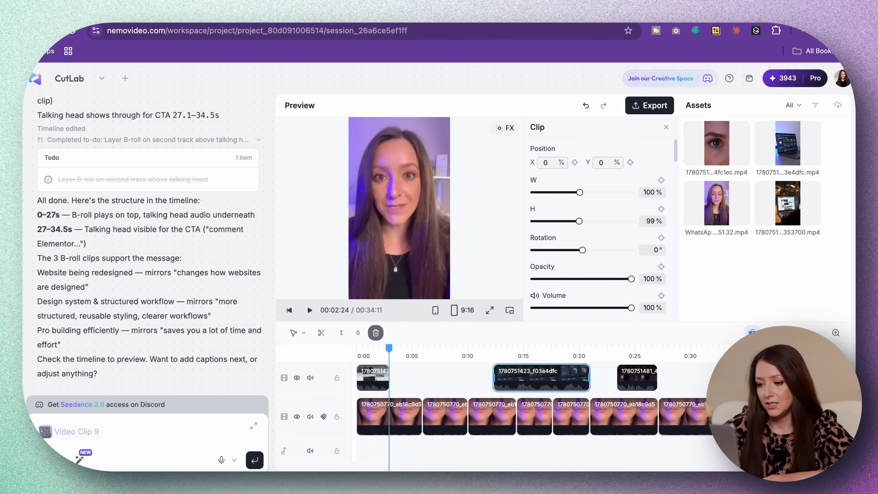
drag(589, 377, 527, 377)
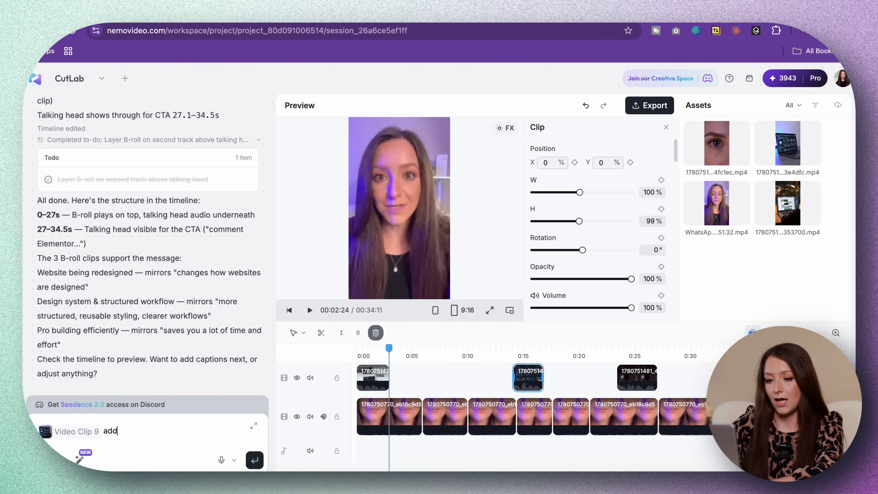
Ask the assistant to "add dynamic captions" and to fix "elementary" into "Elementor" and the word "structured" in them.
text(dynamic capti)
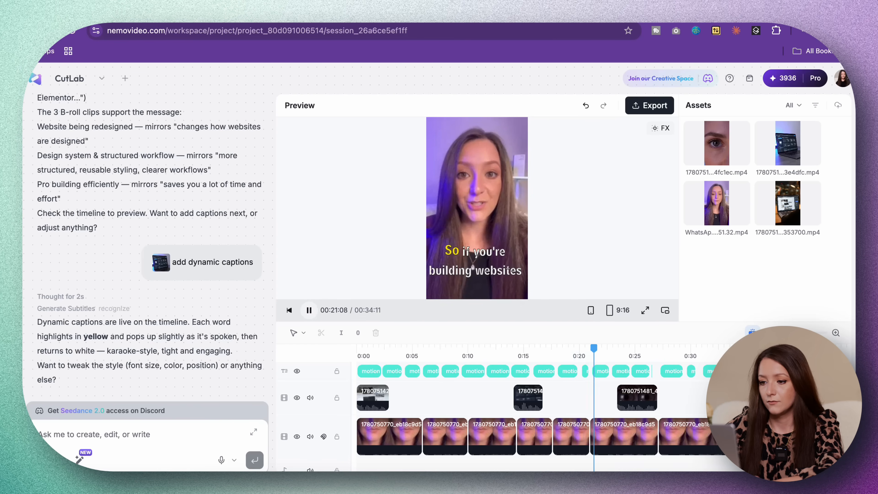
text(fix elementary into Elementor. and 'structured')
key(Return)
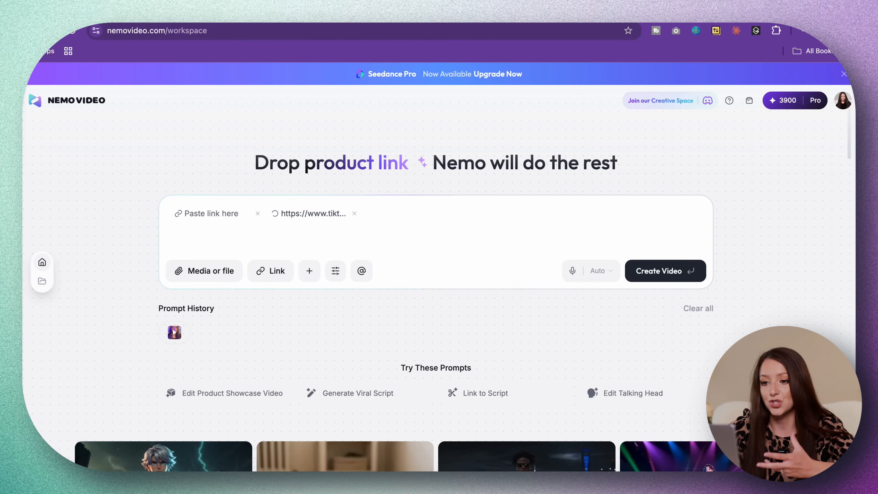
Attach the copied TikTok link in the empty link field, remove the duplicate link, and submit the prompt "analyze video".
click(313, 213)
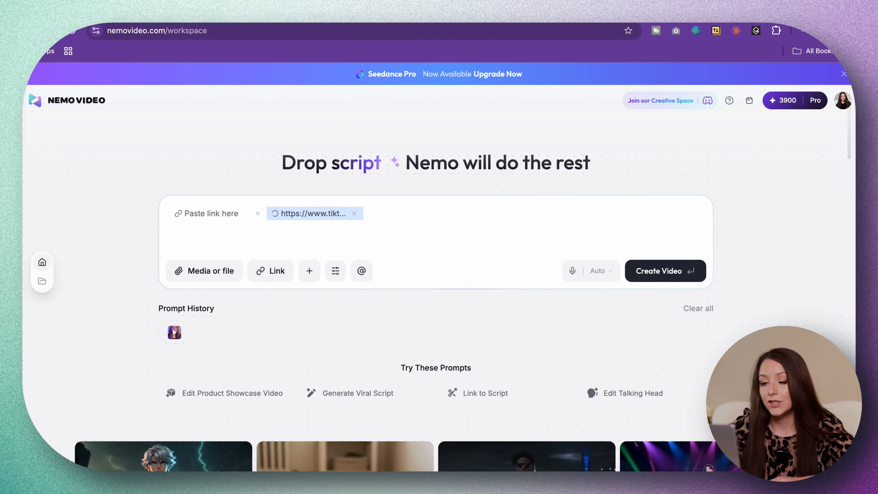
click(212, 213)
key(super+v)
click(355, 213)
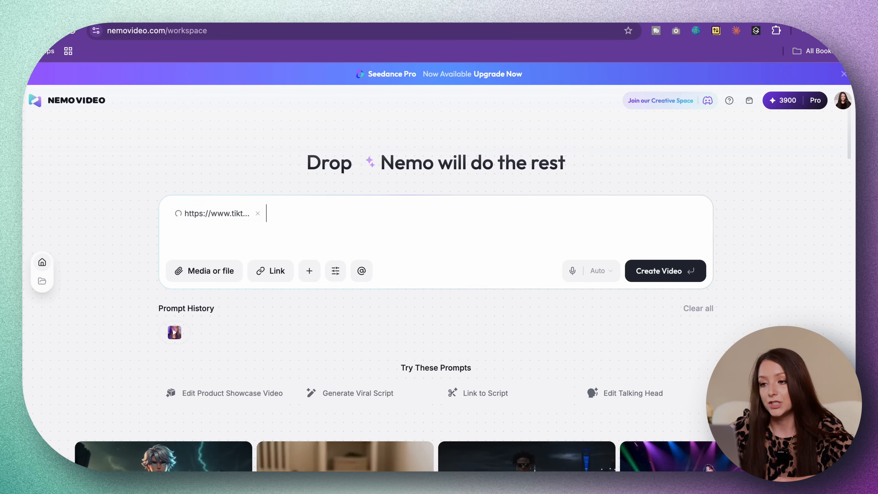
text(analyze video)
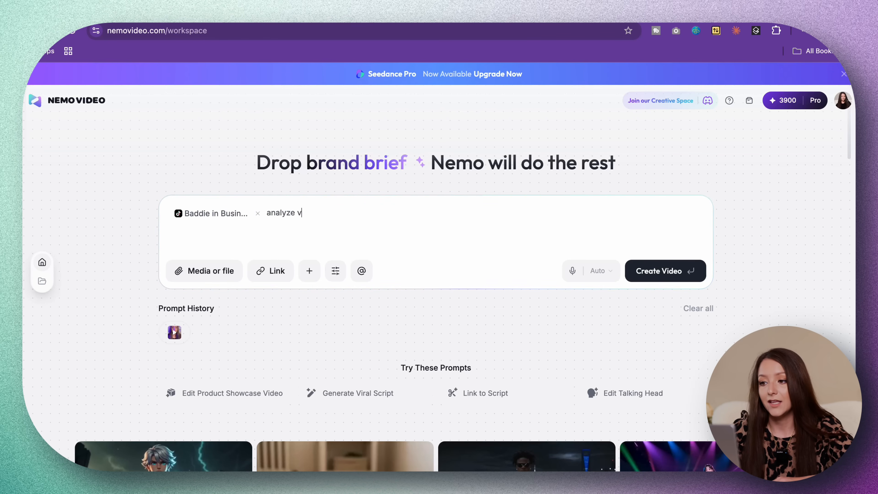
key(Return)
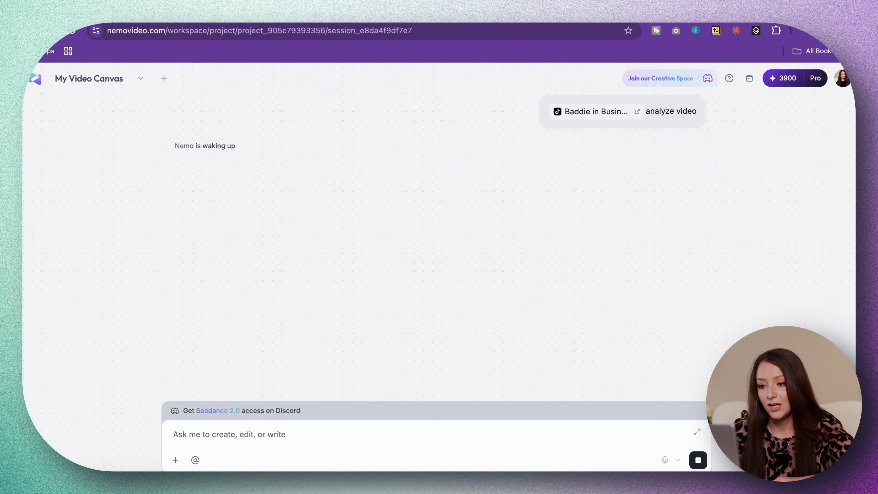